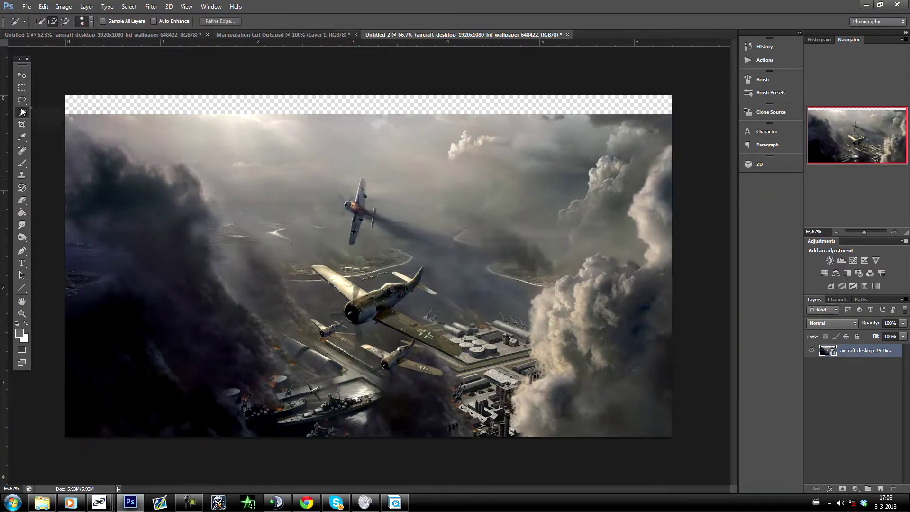
Erase the sky and distant clouds around the fighter planes with the size-160 Eraser.
key(e)
drag(95, 165, 645, 166)
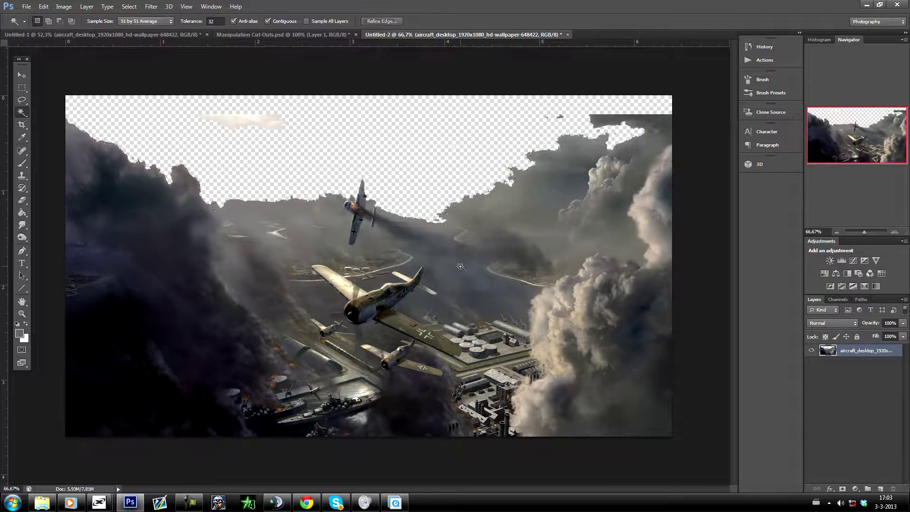
drag(142, 403, 203, 112)
drag(474, 402, 632, 223)
scroll(180, 375, up, 2)
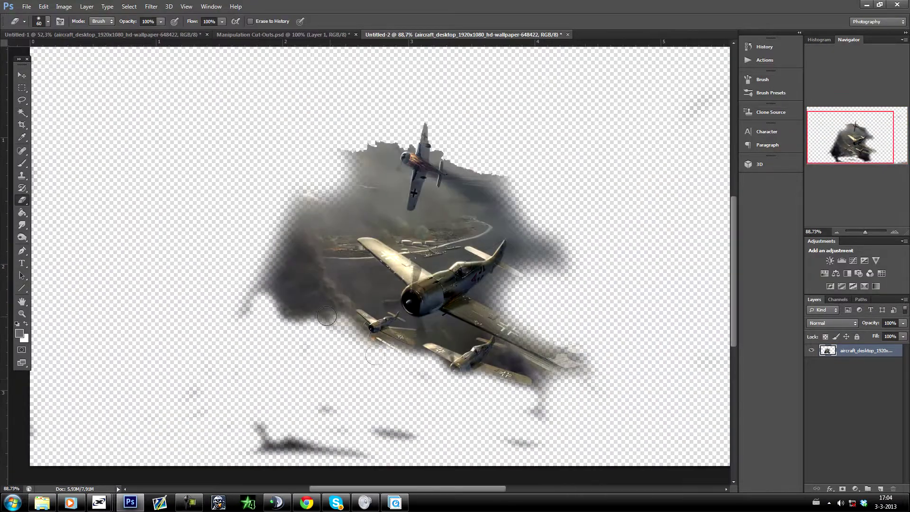